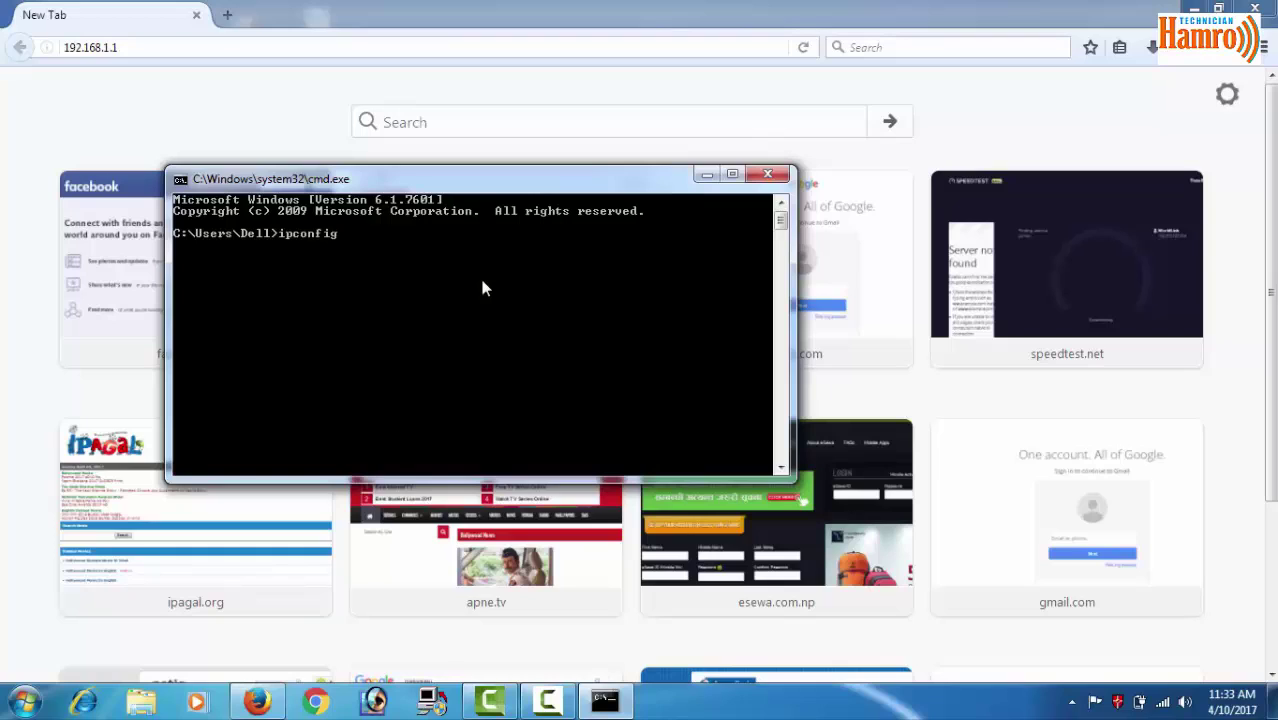
Run ipconfig /all to confirm the default gateway is 192.168.1.1, then close Command Prompt
type("/all")
key("Return")
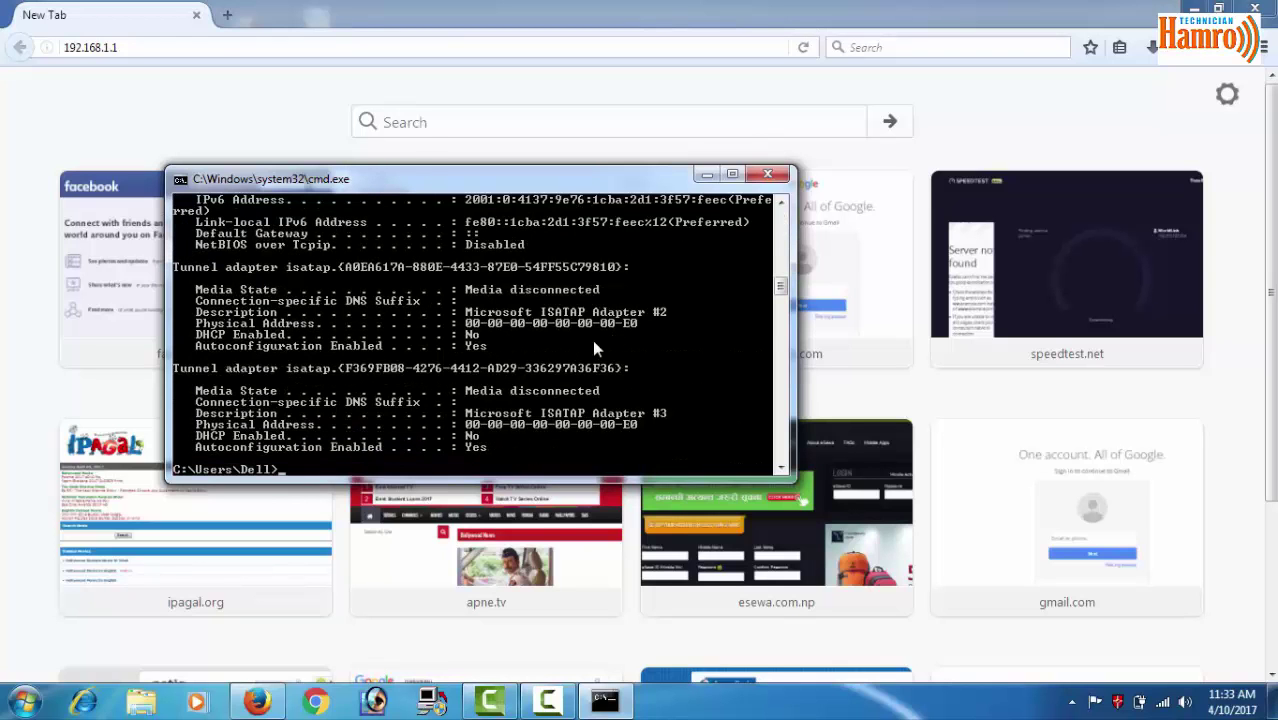
left_click_drag(784, 285, 781, 238)
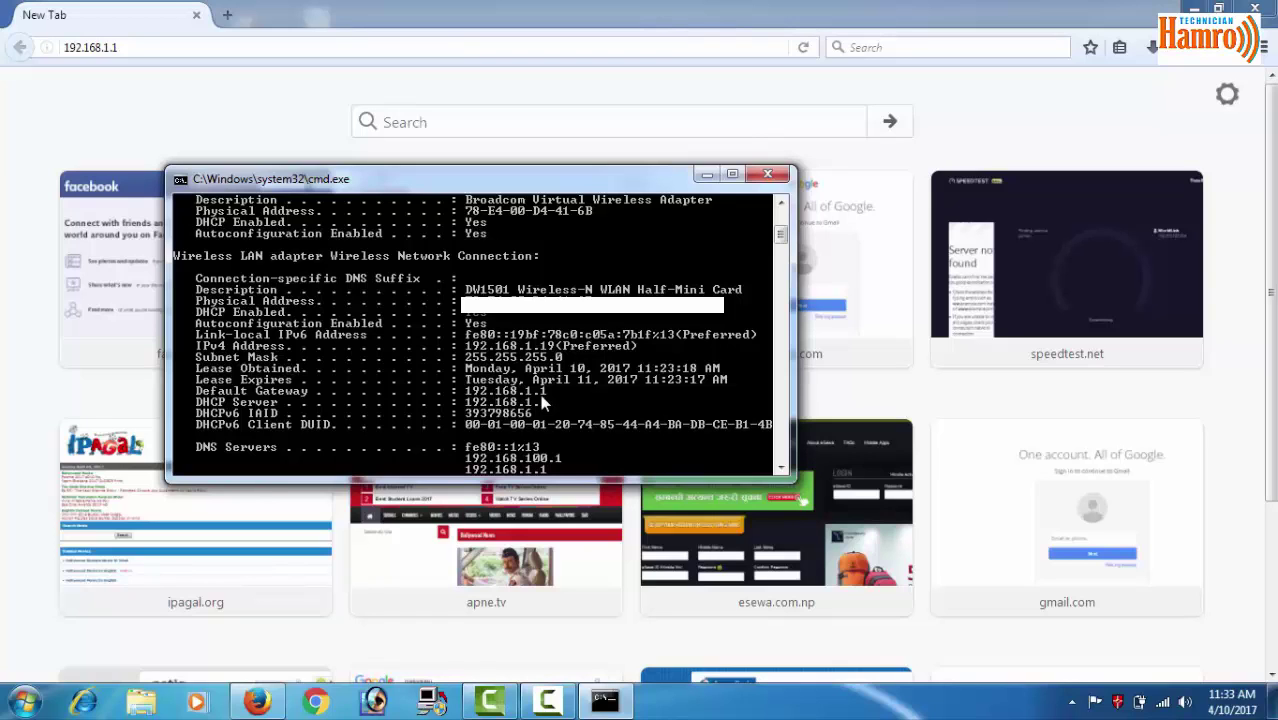
left_click(768, 175)
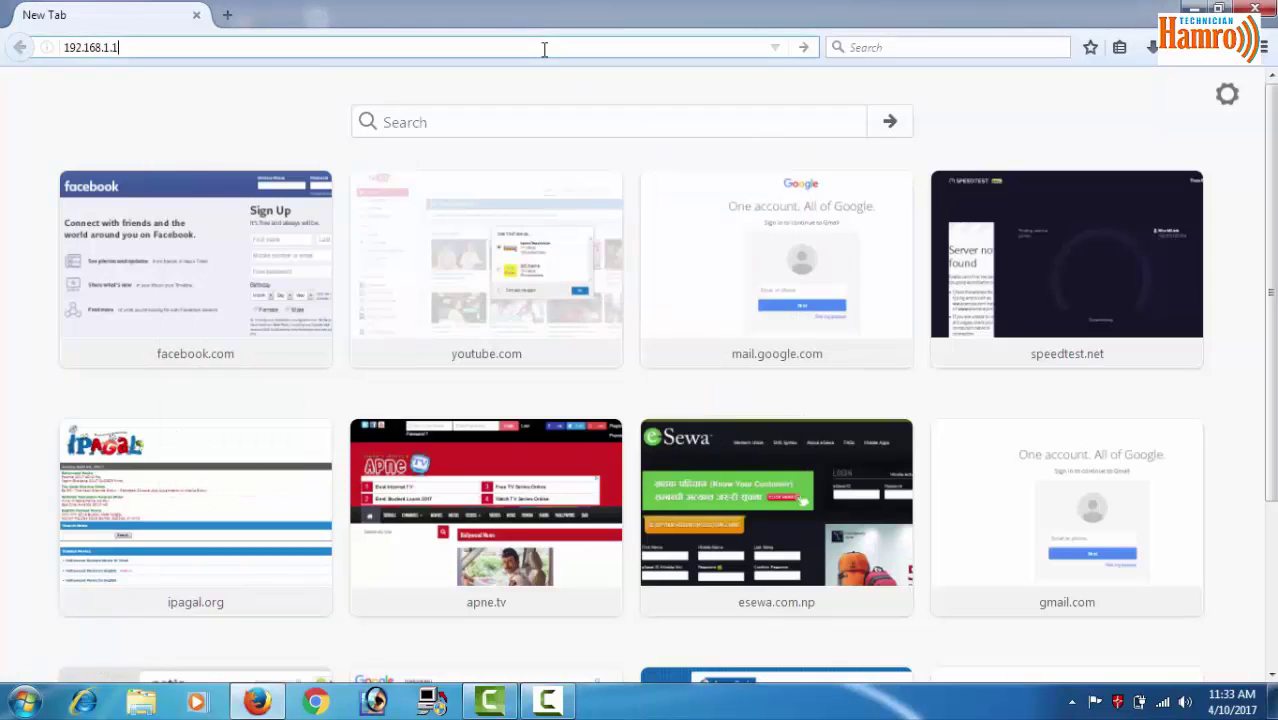
Load the router admin page at 192.168.1.1 in Firefox
key("Return")
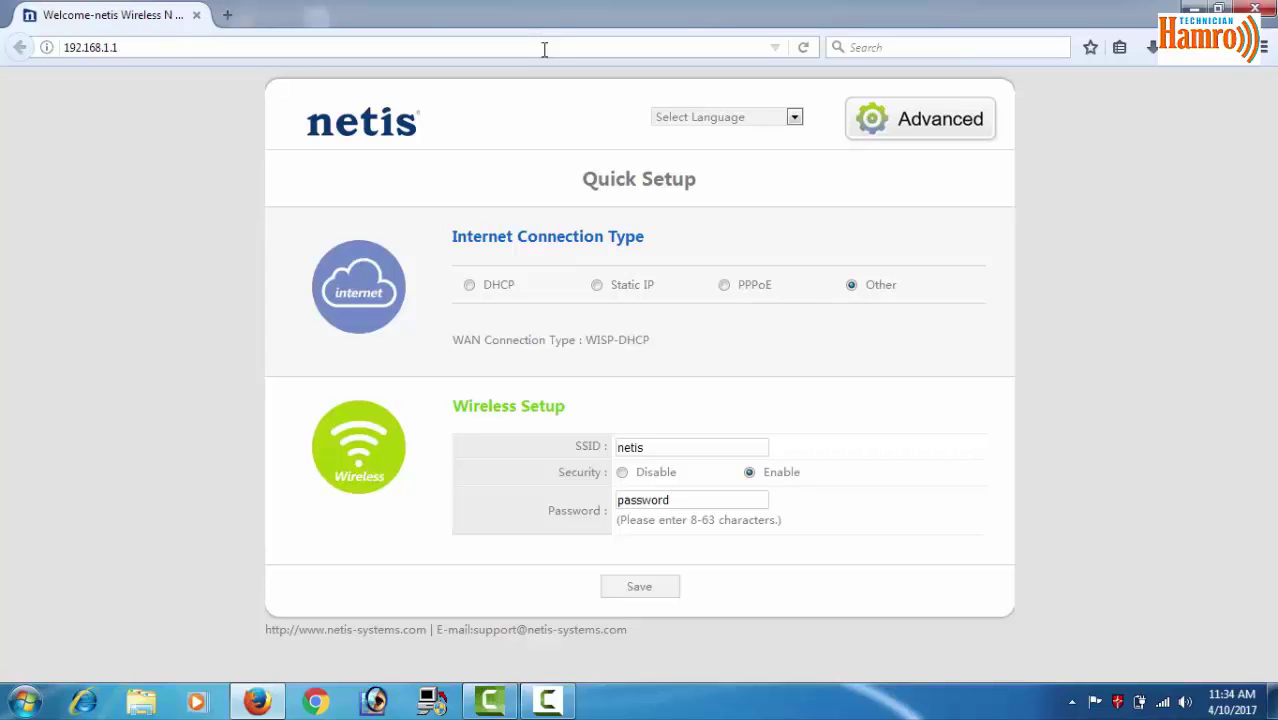
Choose PPPoE with the account username in Quick Setup, review the SSID and wireless password, then go to Advanced
left_click(724, 287)
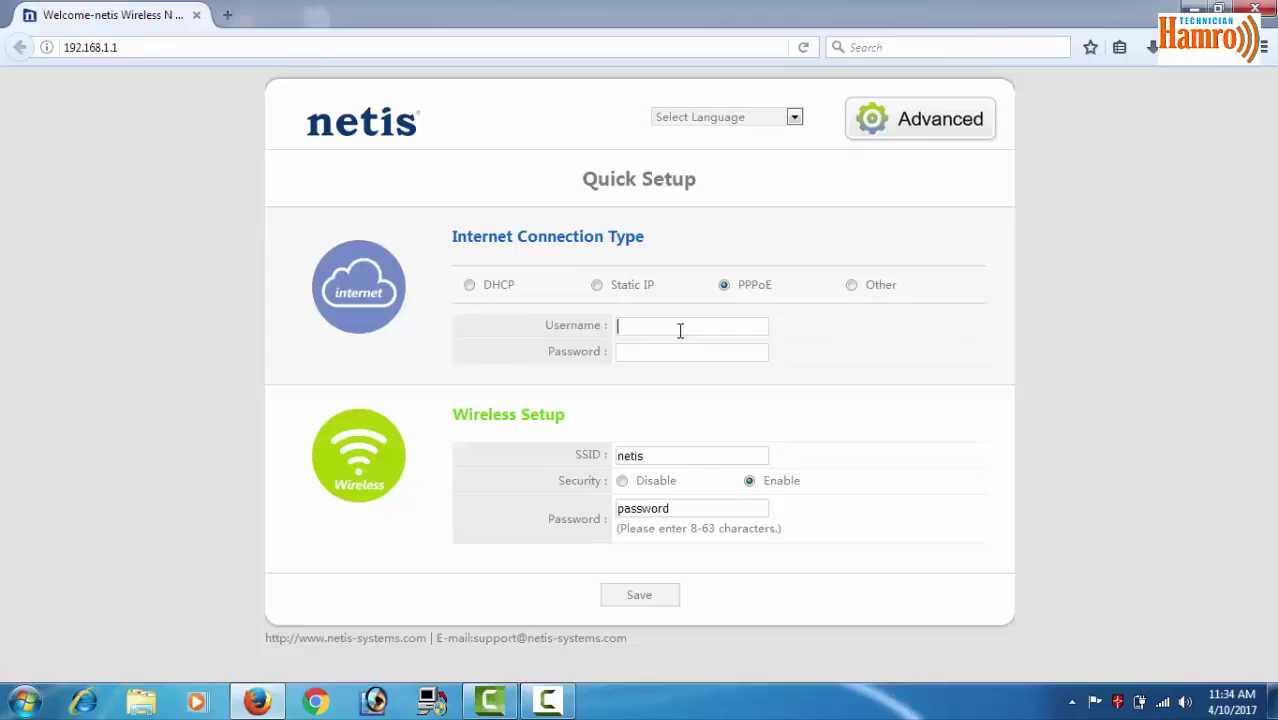
type("hamrotech")
type("nician")
left_click(673, 456)
double_click(630, 456)
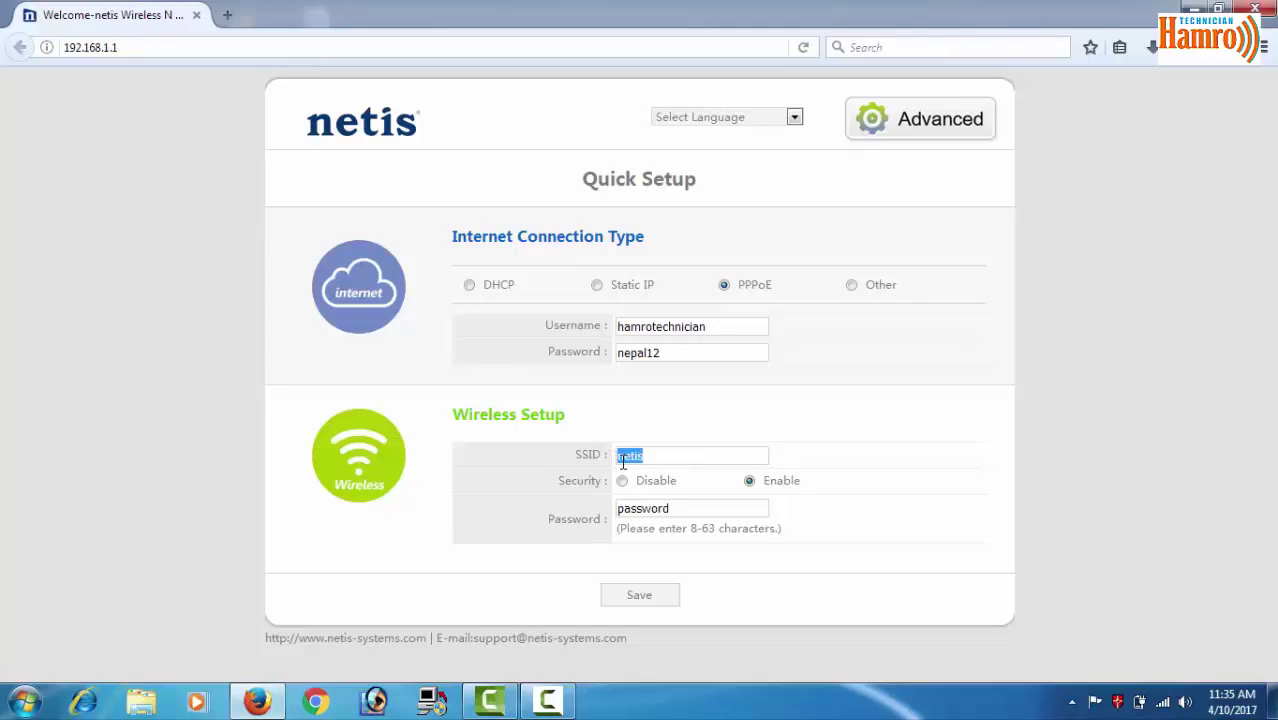
left_click(691, 508)
left_click_drag(691, 508, 606, 506)
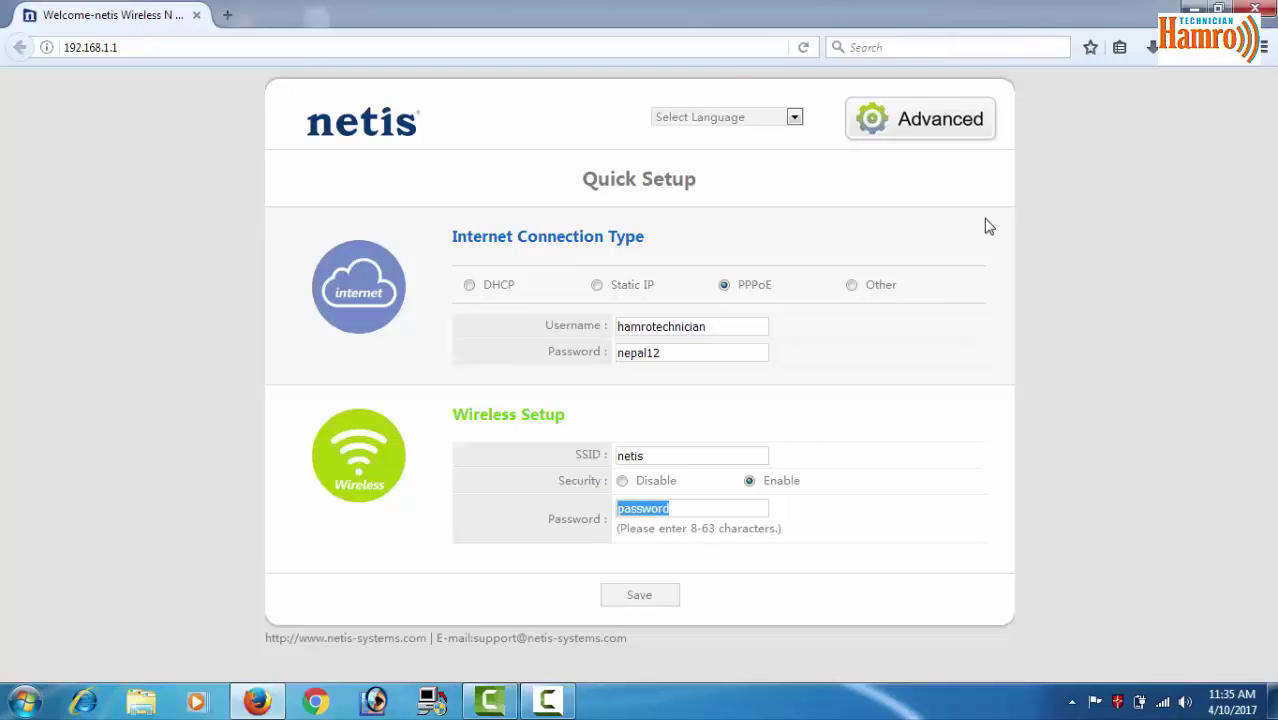
left_click(933, 125)
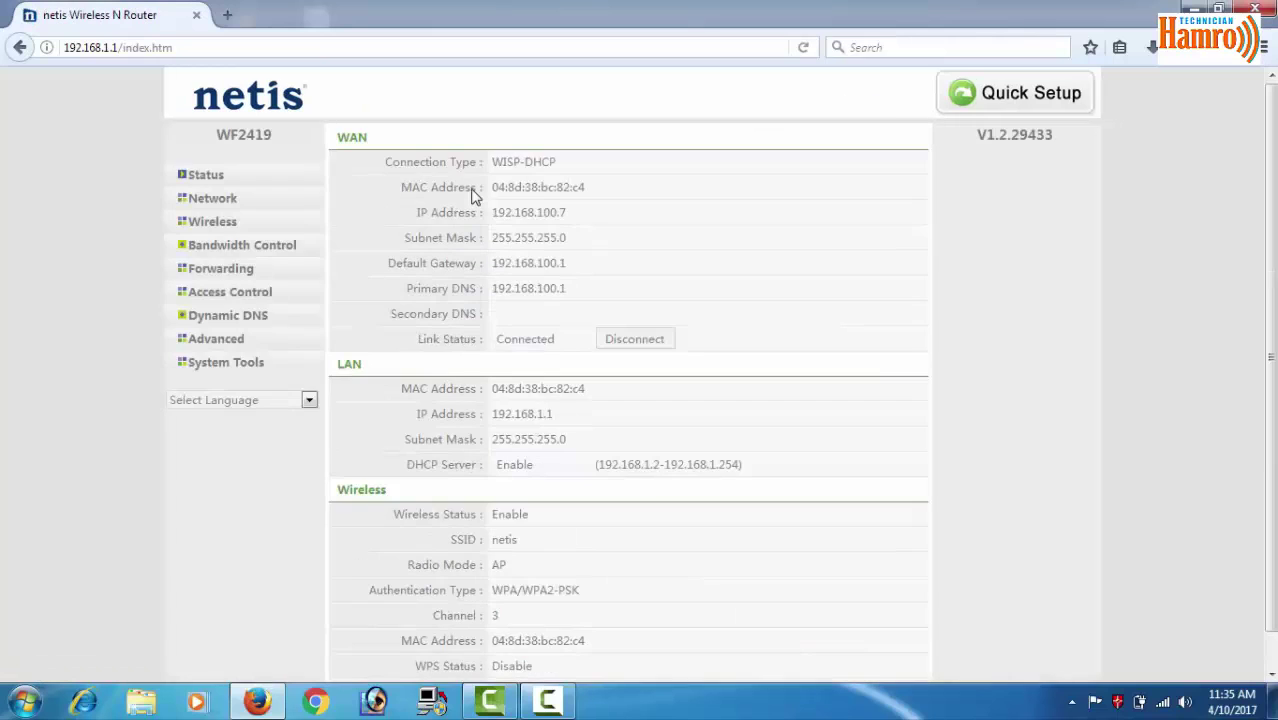
On the Network > WAN page, set WAN Type to Wired Access and list the connection types
left_click(204, 202)
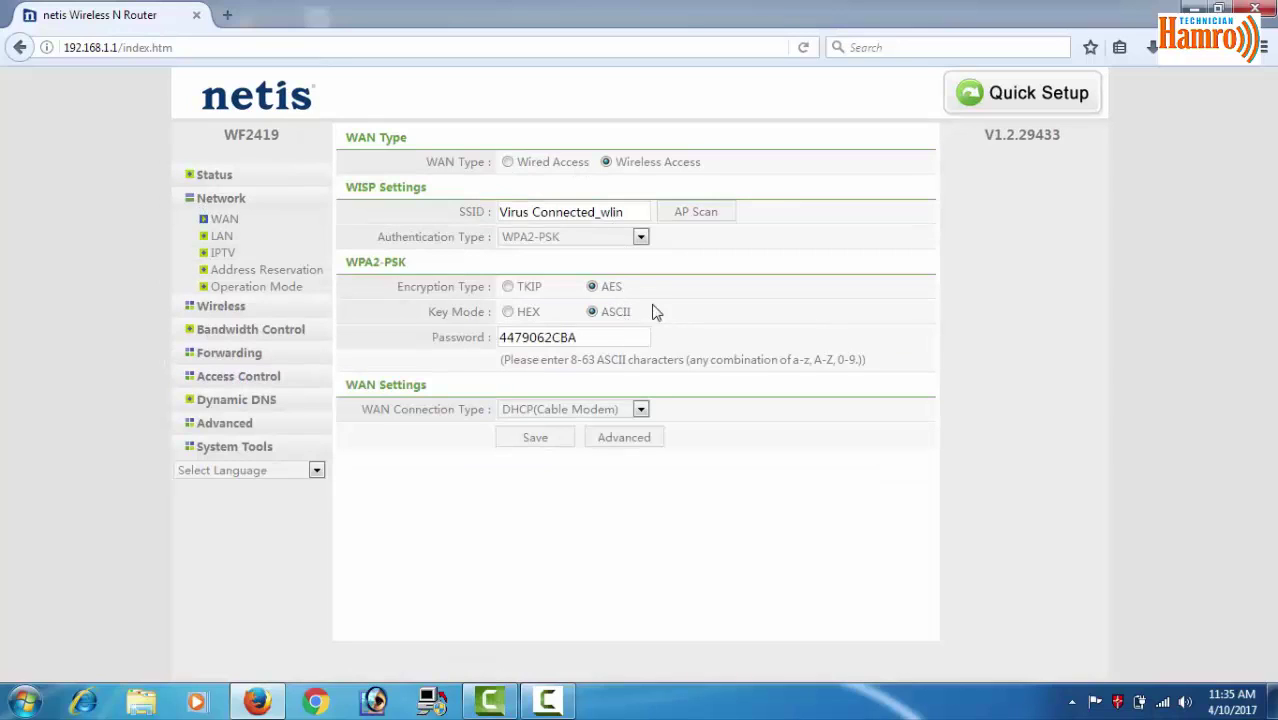
left_click(507, 163)
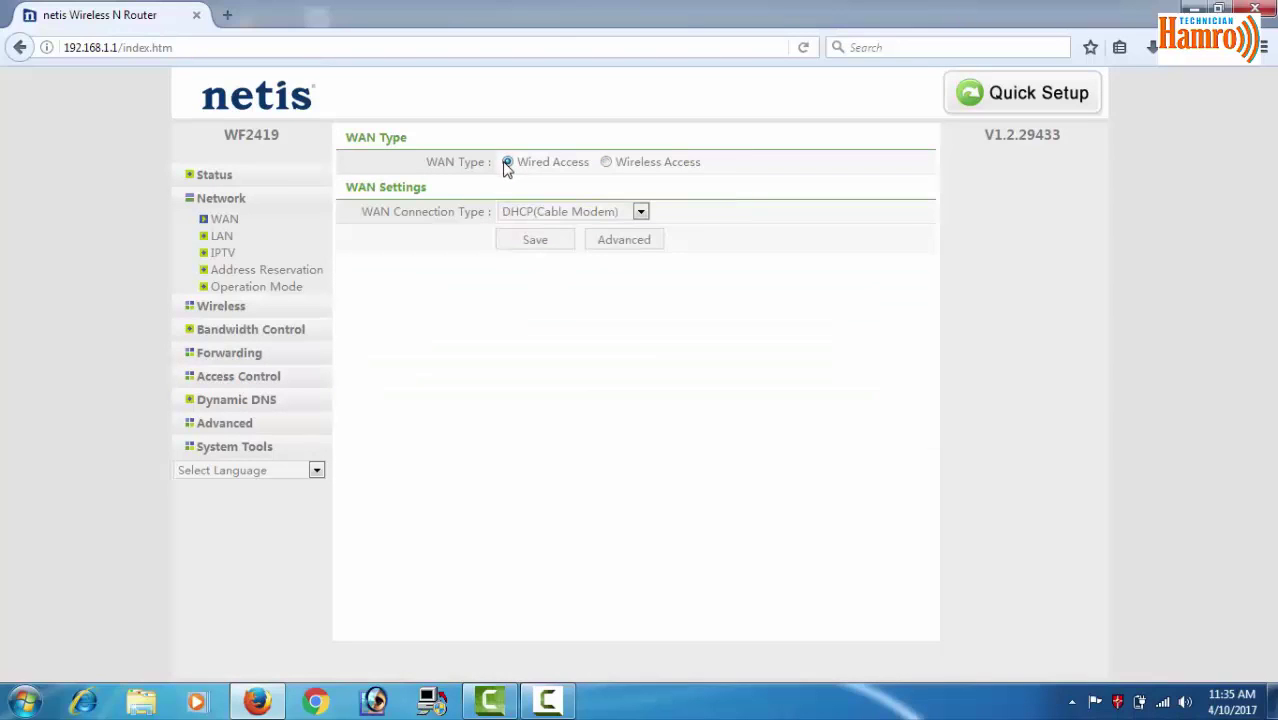
left_click(640, 213)
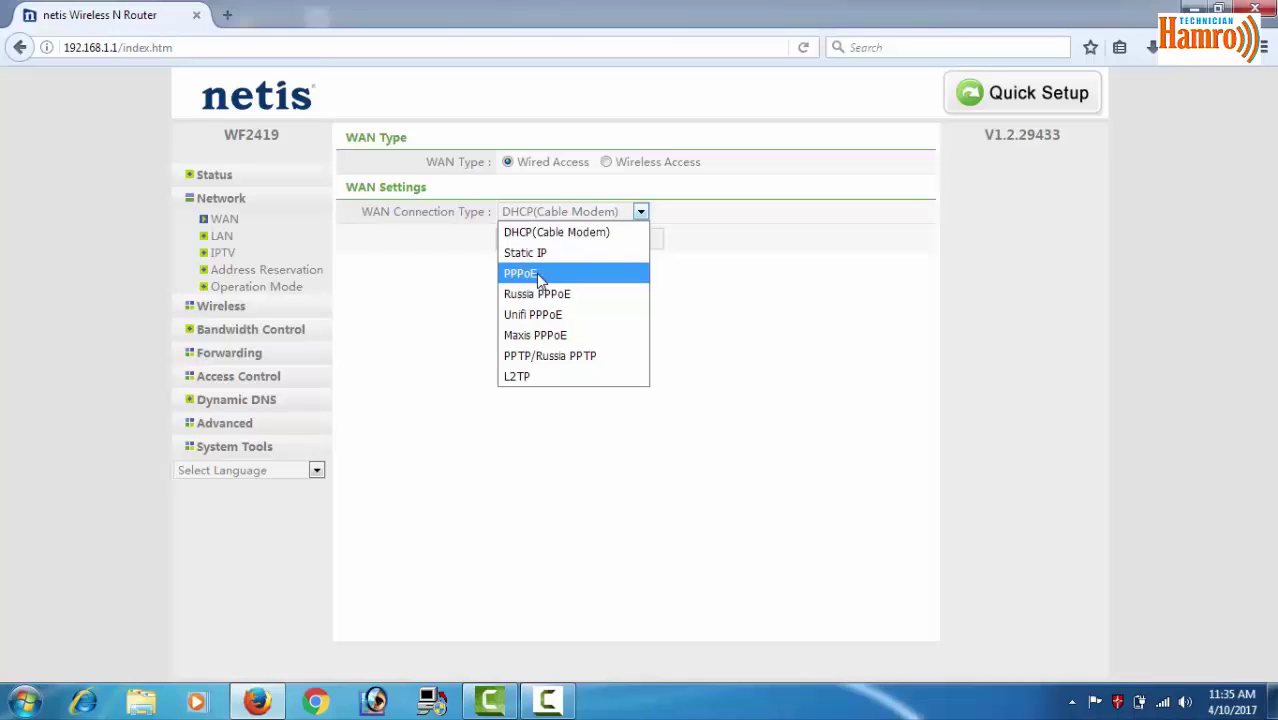
Set the WAN connection type to PPPoE and fill in the account username and password
left_click(536, 273)
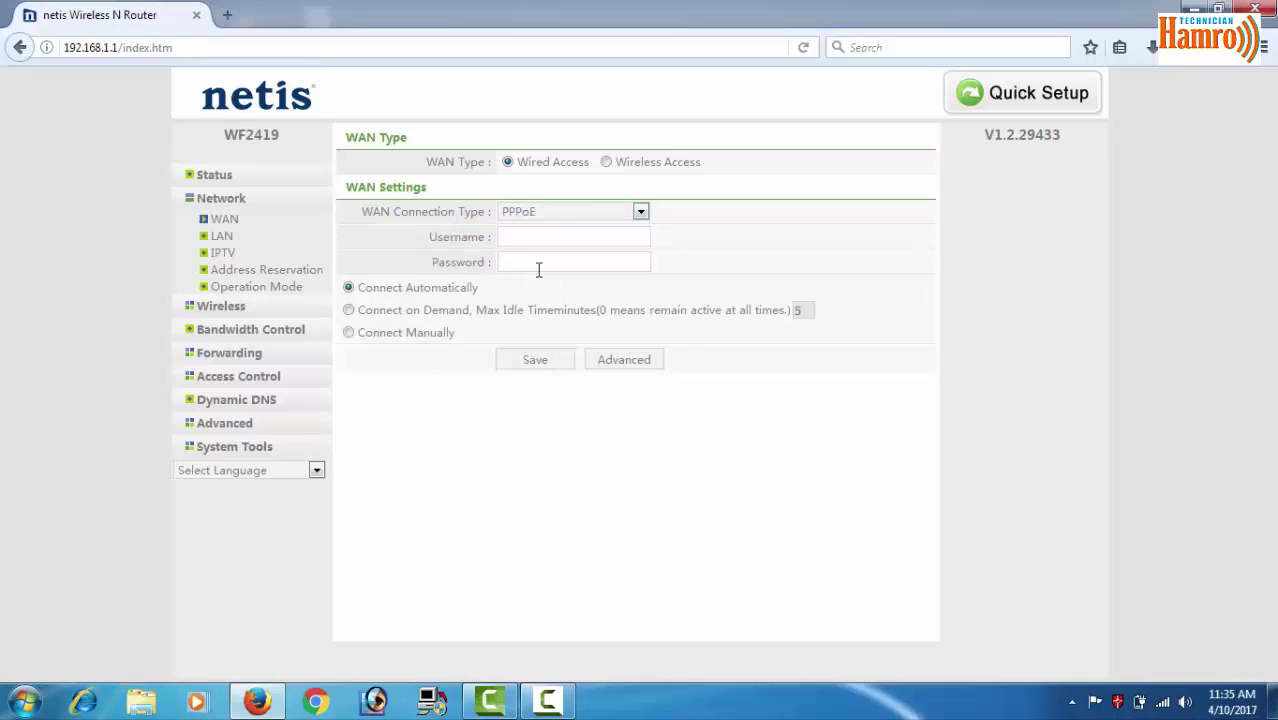
left_click(529, 242)
type("hamrotechnician")
left_click(514, 261)
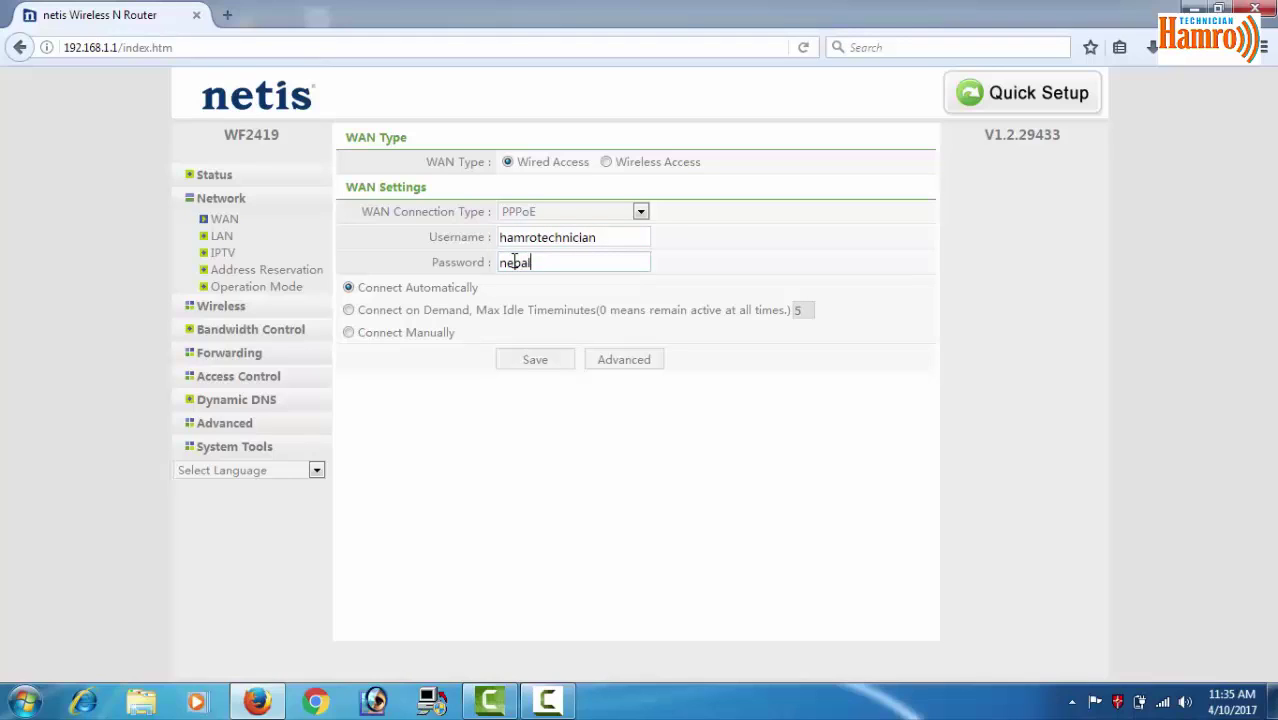
Pick DHCP(Cable Modem) from the WAN Connection Type dropdown
left_click(601, 214)
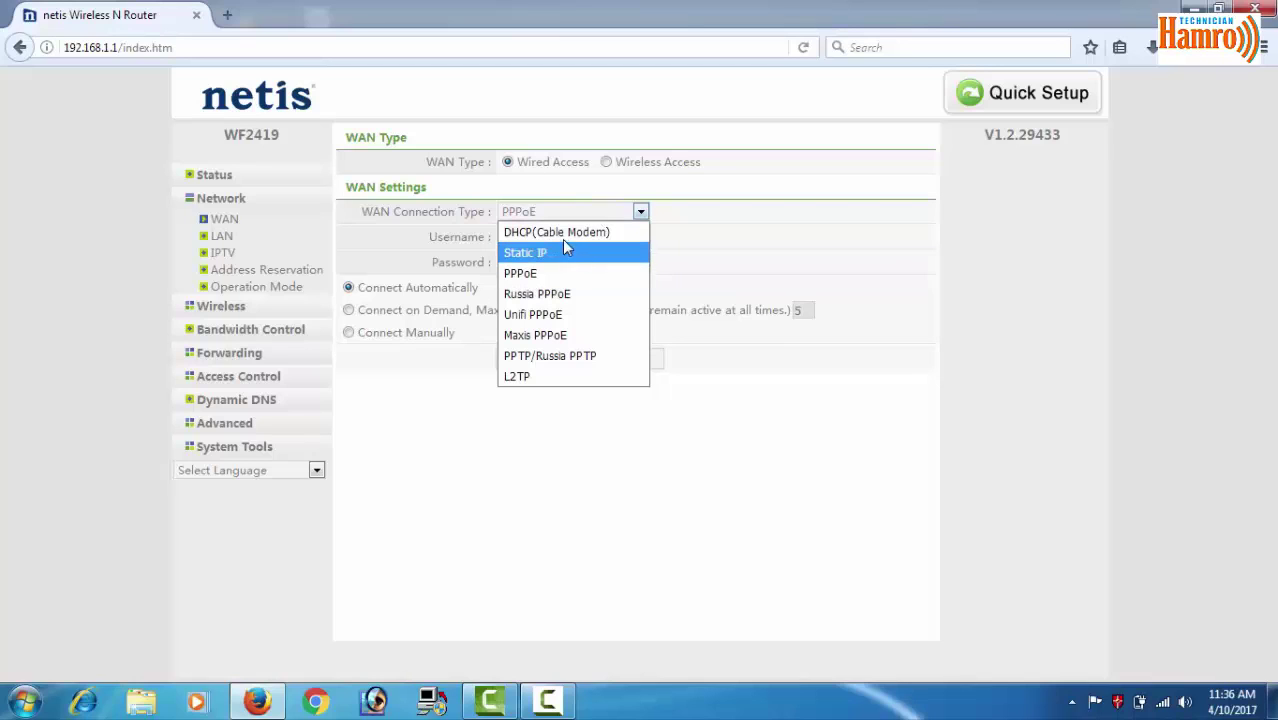
left_click(562, 235)
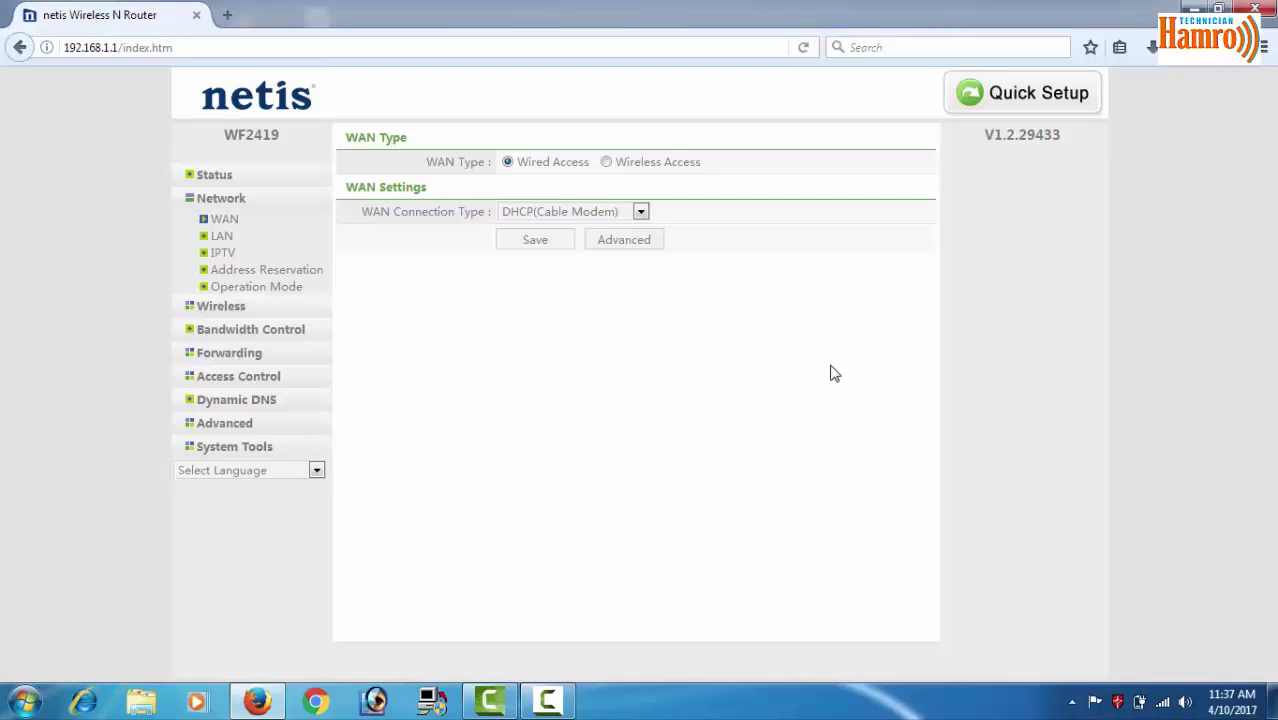
left_click(606, 162)
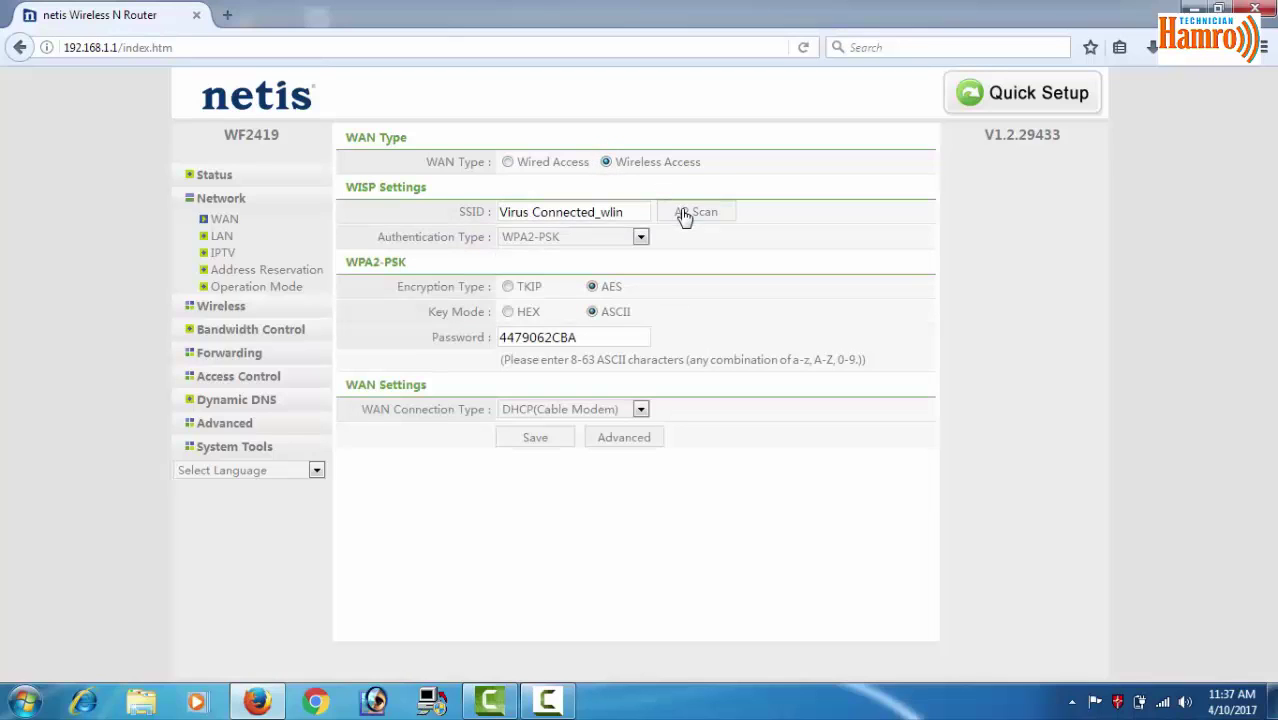
left_click(684, 214)
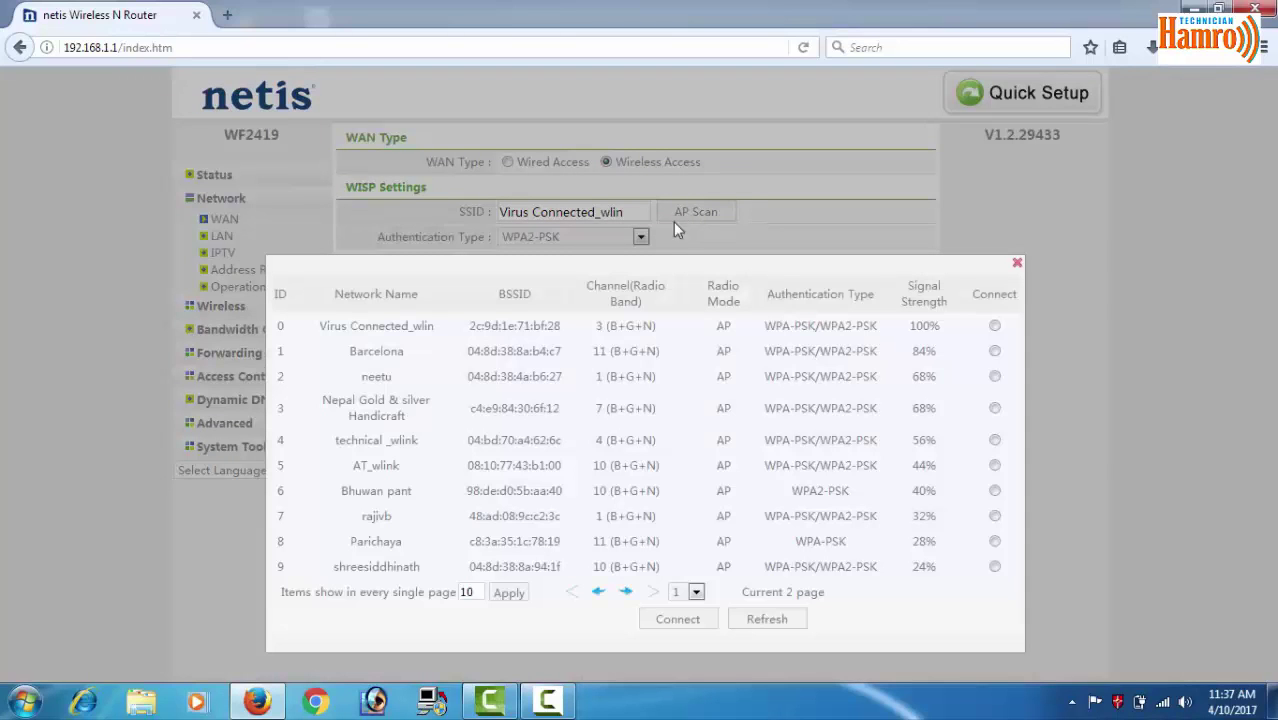
left_click(995, 326)
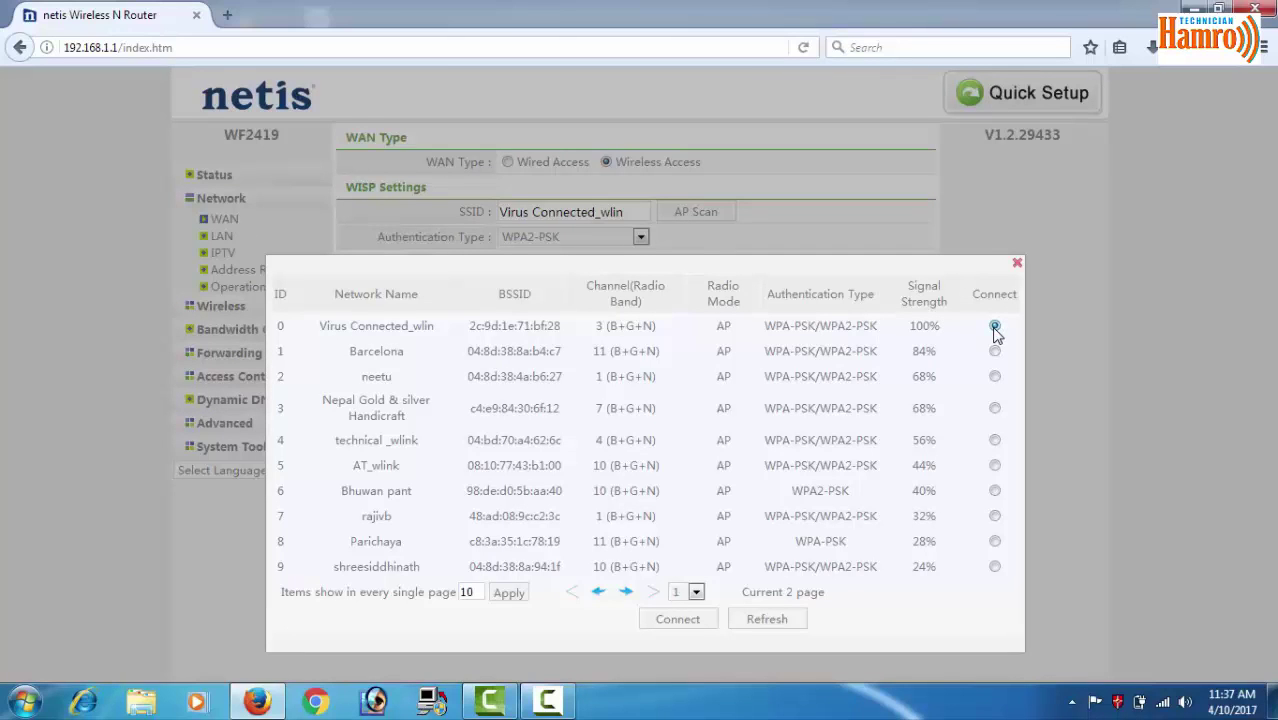
left_click(670, 620)
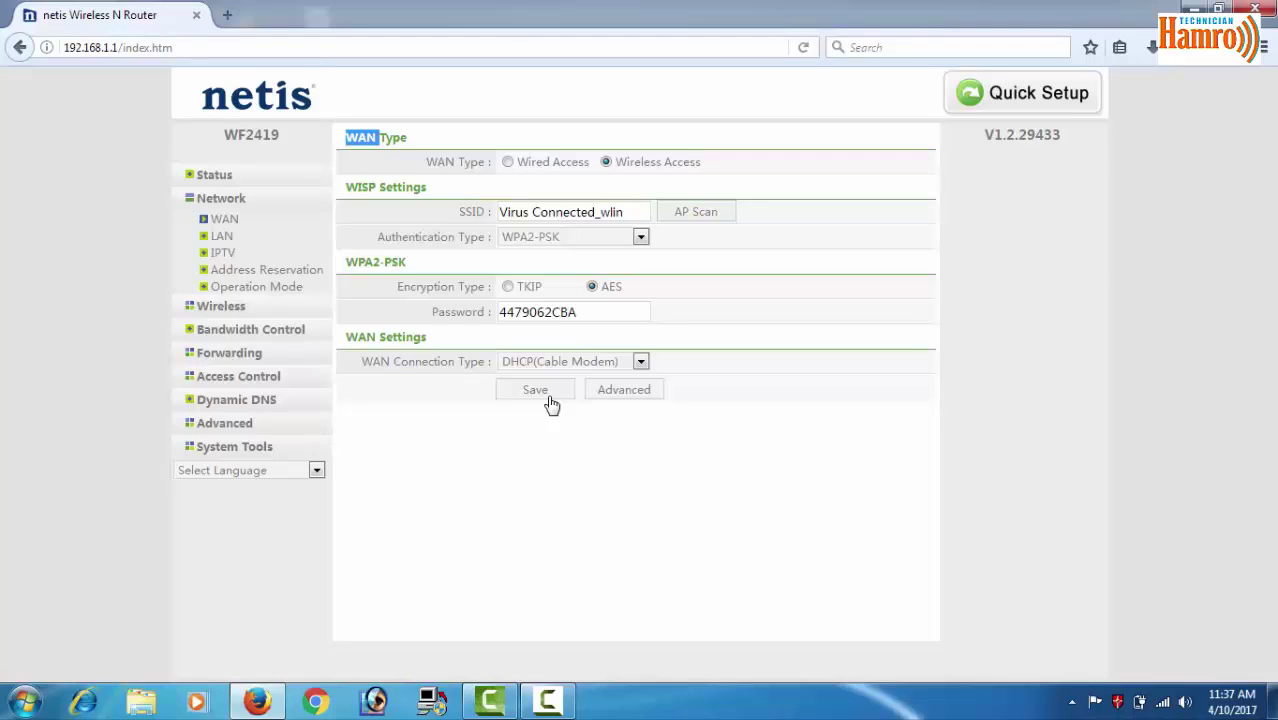
Toggle WAN Type between Wired and Wireless Access, try PPPoE, and finish on Wired Access with the type list shown
left_click(508, 163)
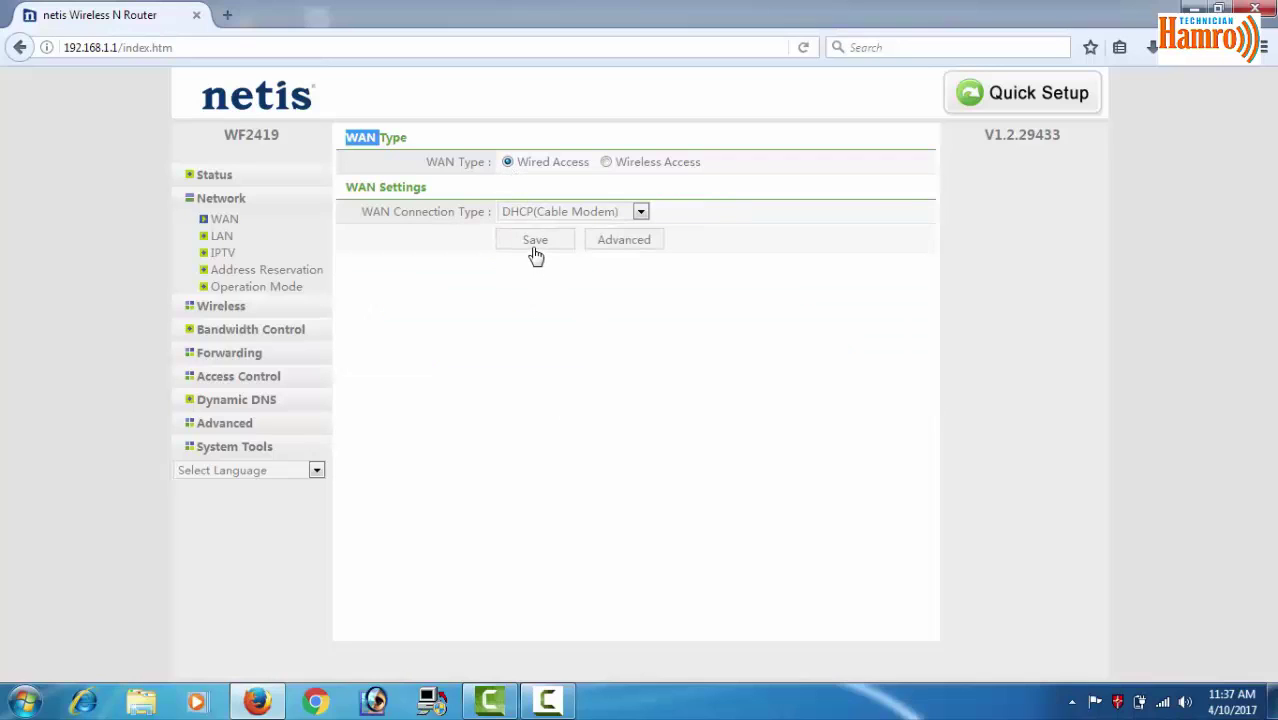
left_click(606, 162)
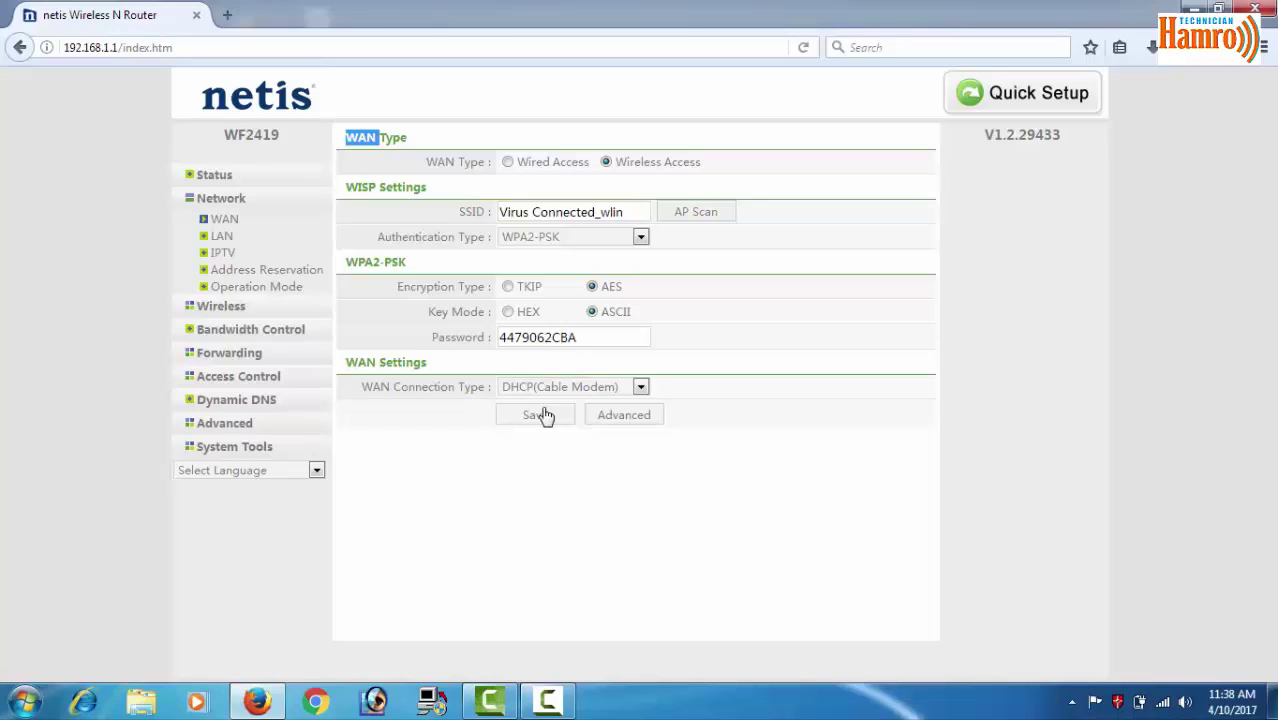
left_click(600, 388)
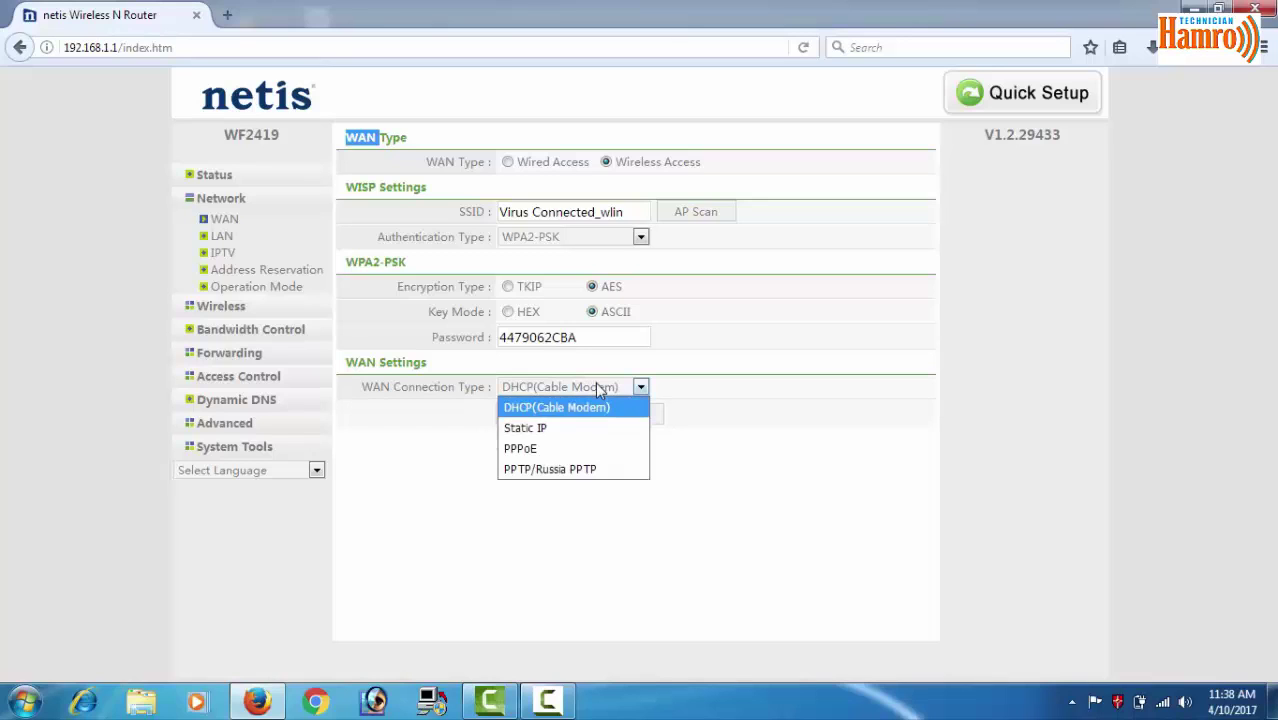
left_click(533, 449)
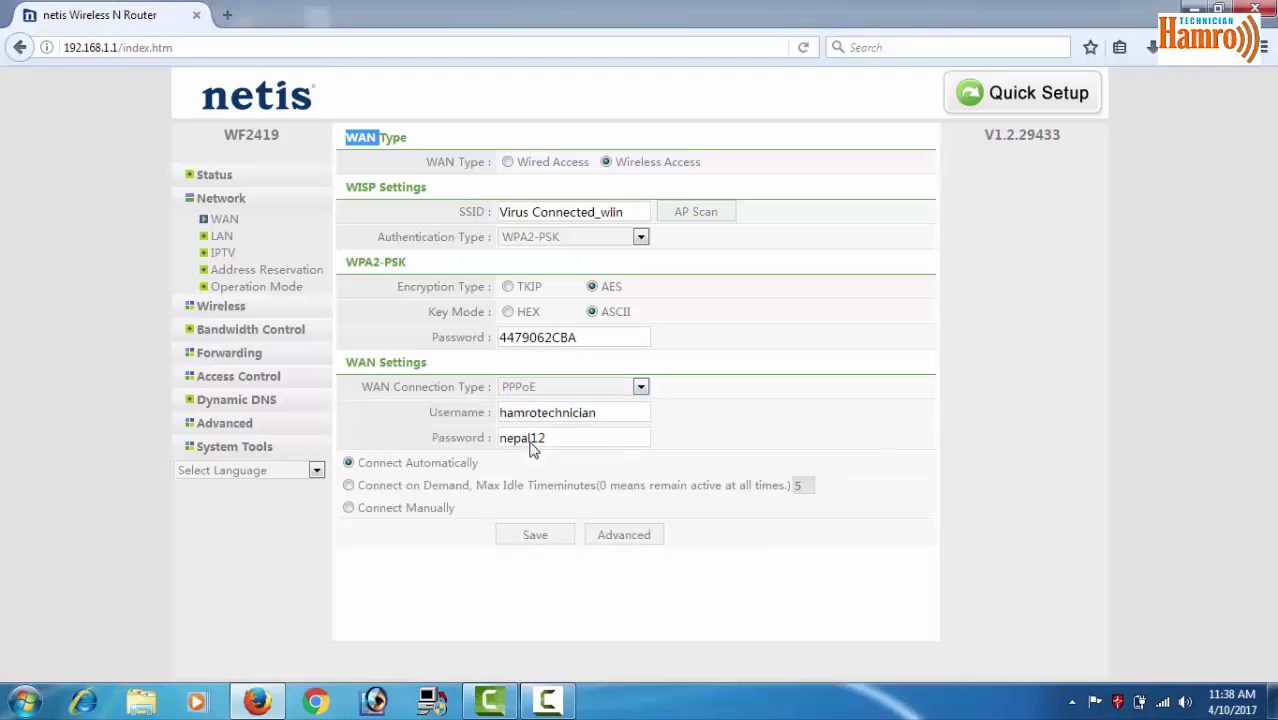
left_click(507, 163)
left_click(577, 222)
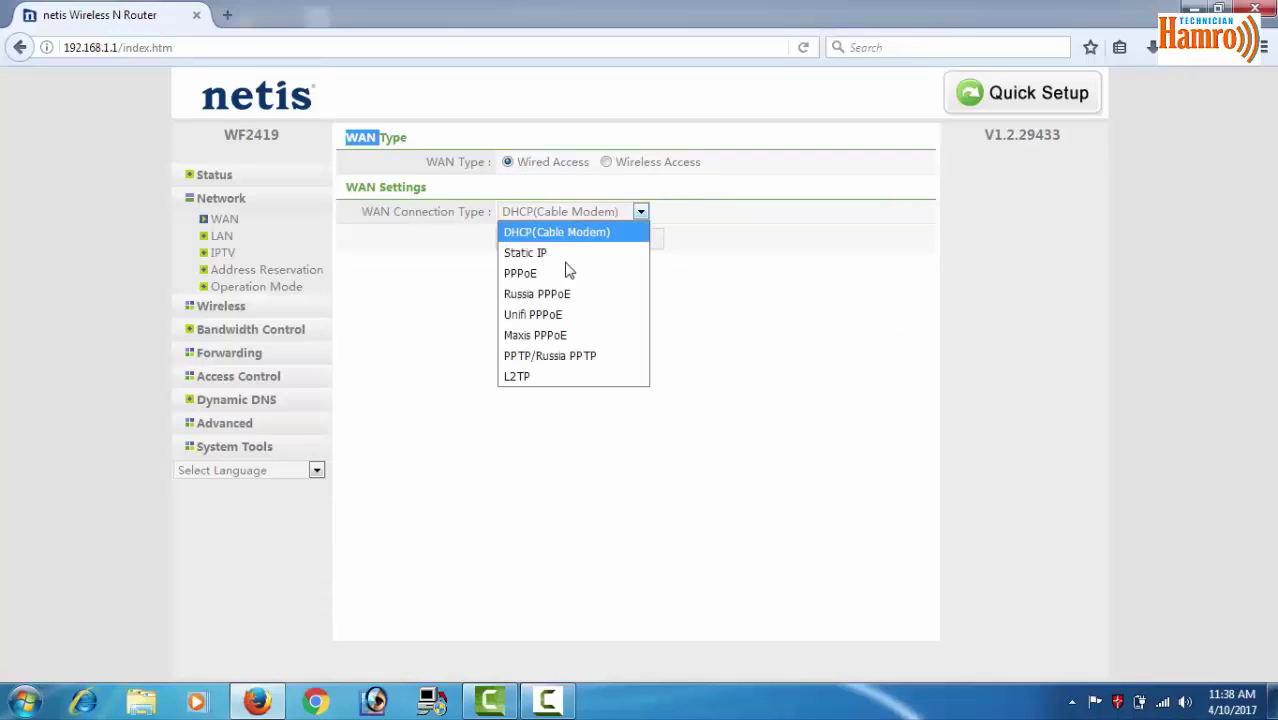
Try PPPoE, revert to DHCP(Cable Modem), then set WAN Type back to Wireless Access
left_click(545, 288)
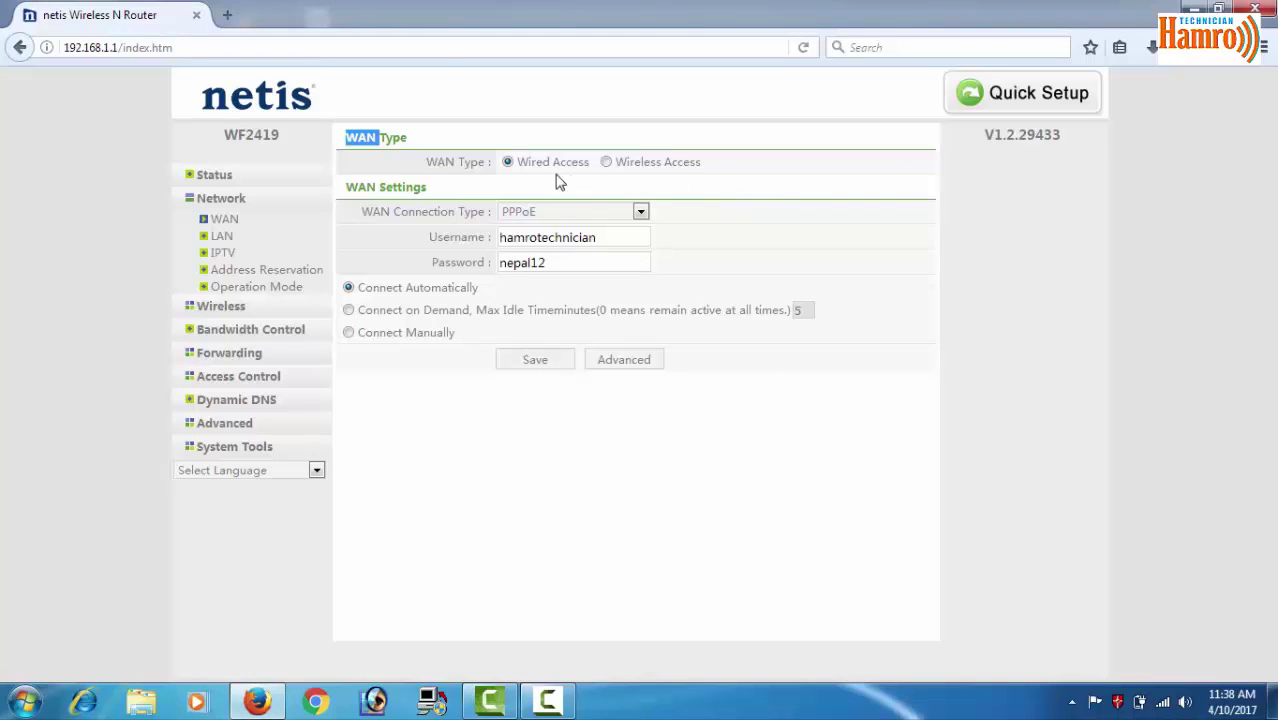
left_click(562, 211)
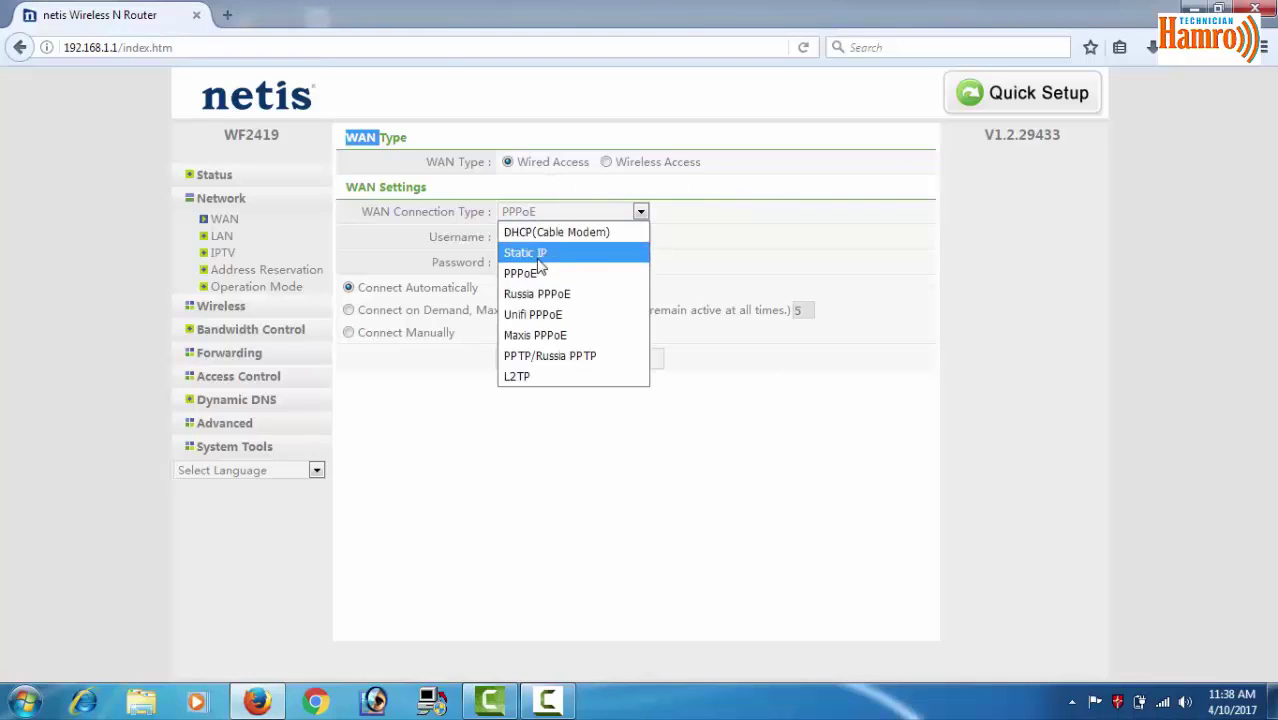
left_click(540, 232)
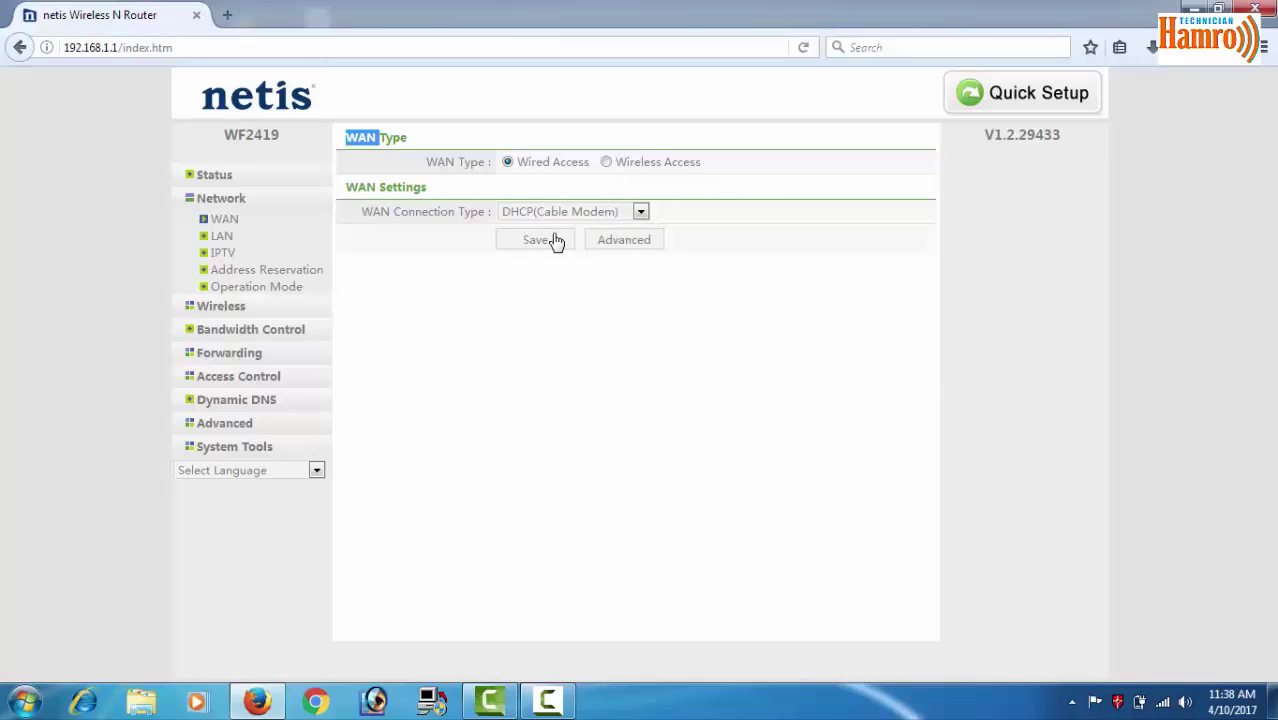
left_click(606, 163)
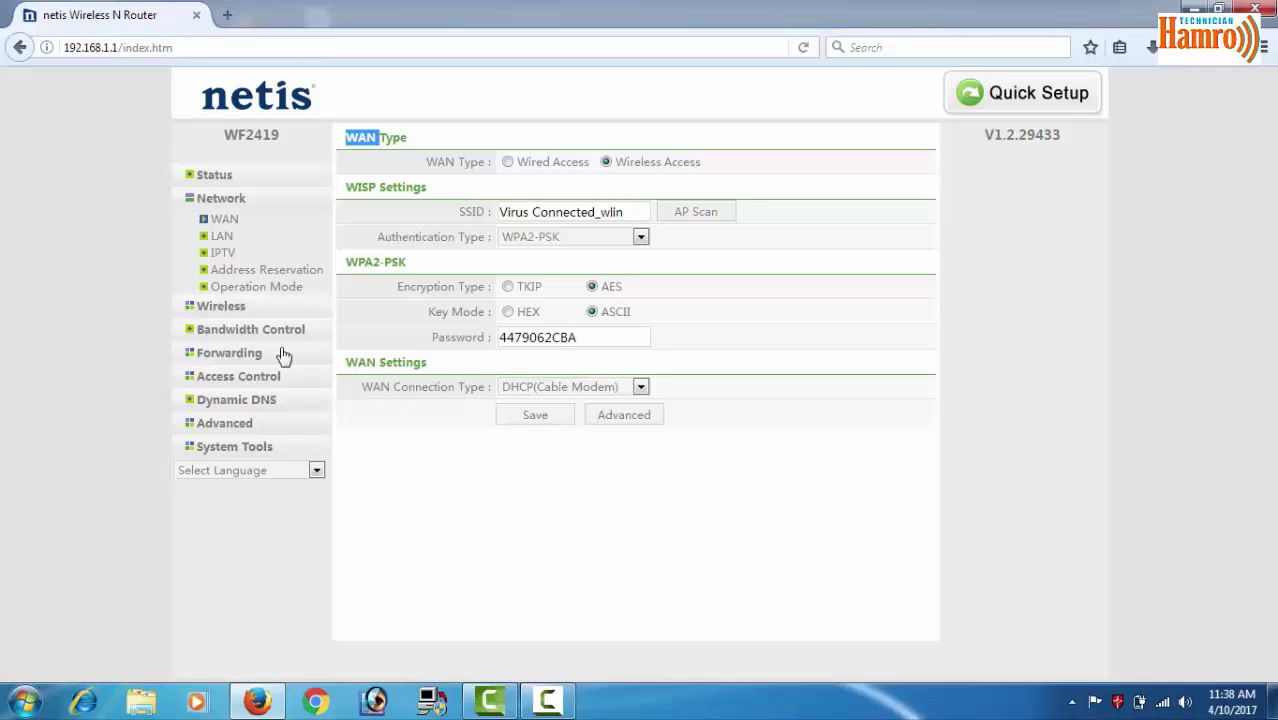
View the Wireless Client List and highlight the connected client's SSID netis and MAC address
left_click(229, 309)
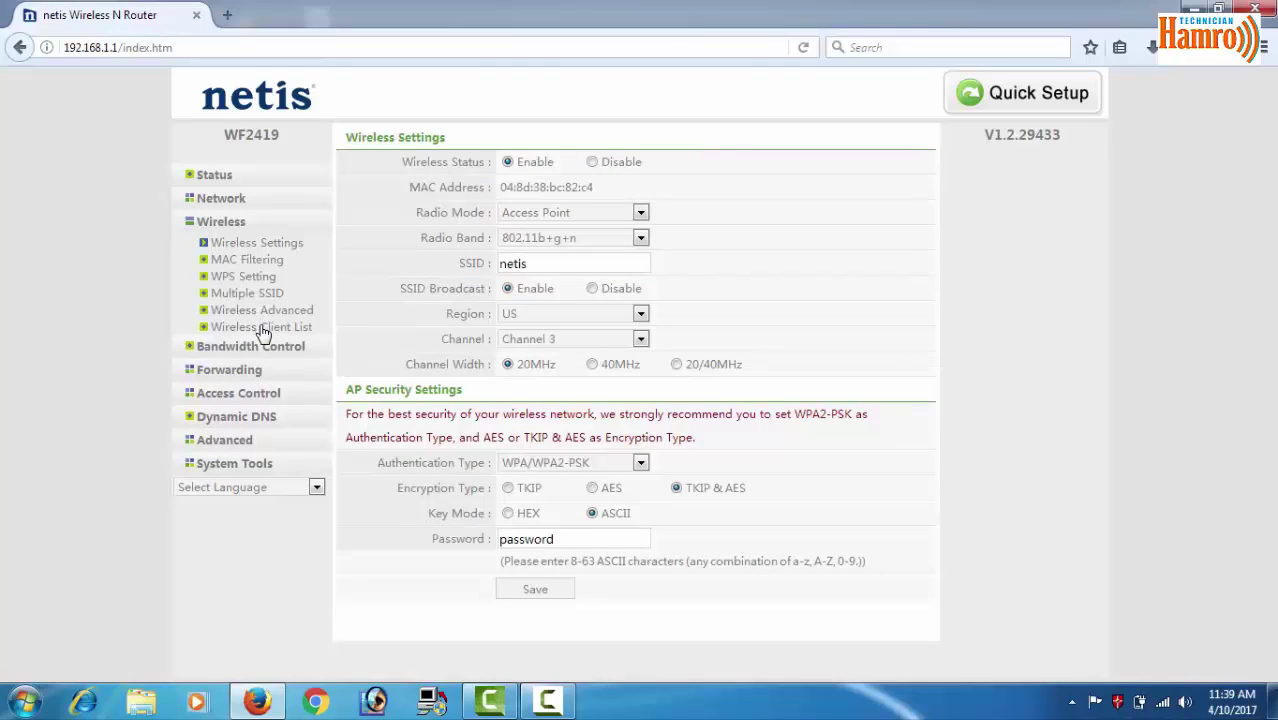
left_click(265, 330)
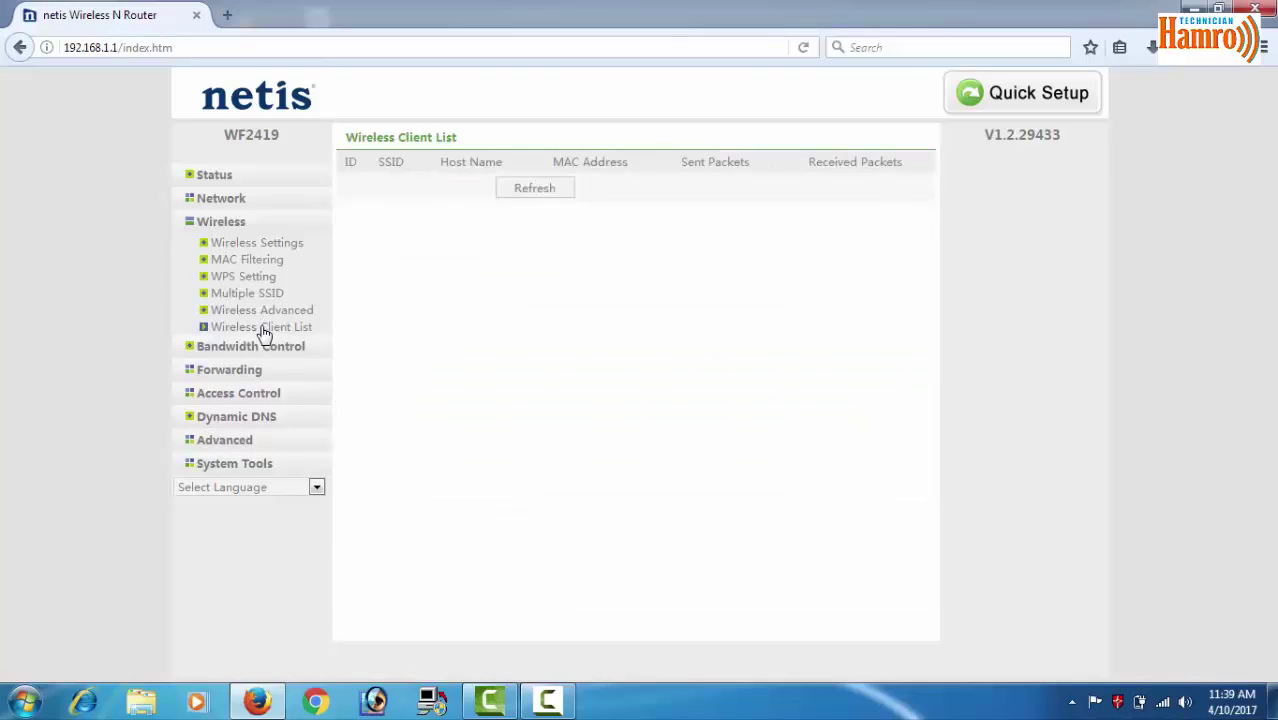
left_click_drag(397, 189, 368, 194)
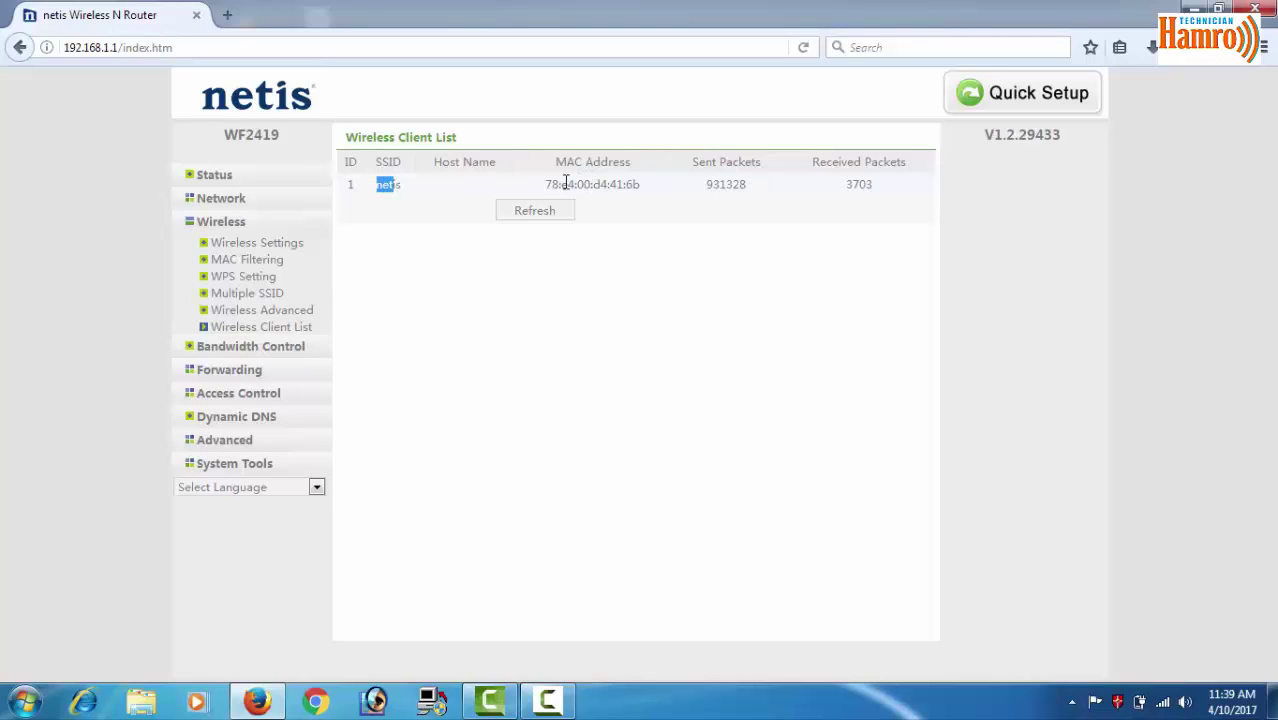
left_click_drag(542, 194, 838, 195)
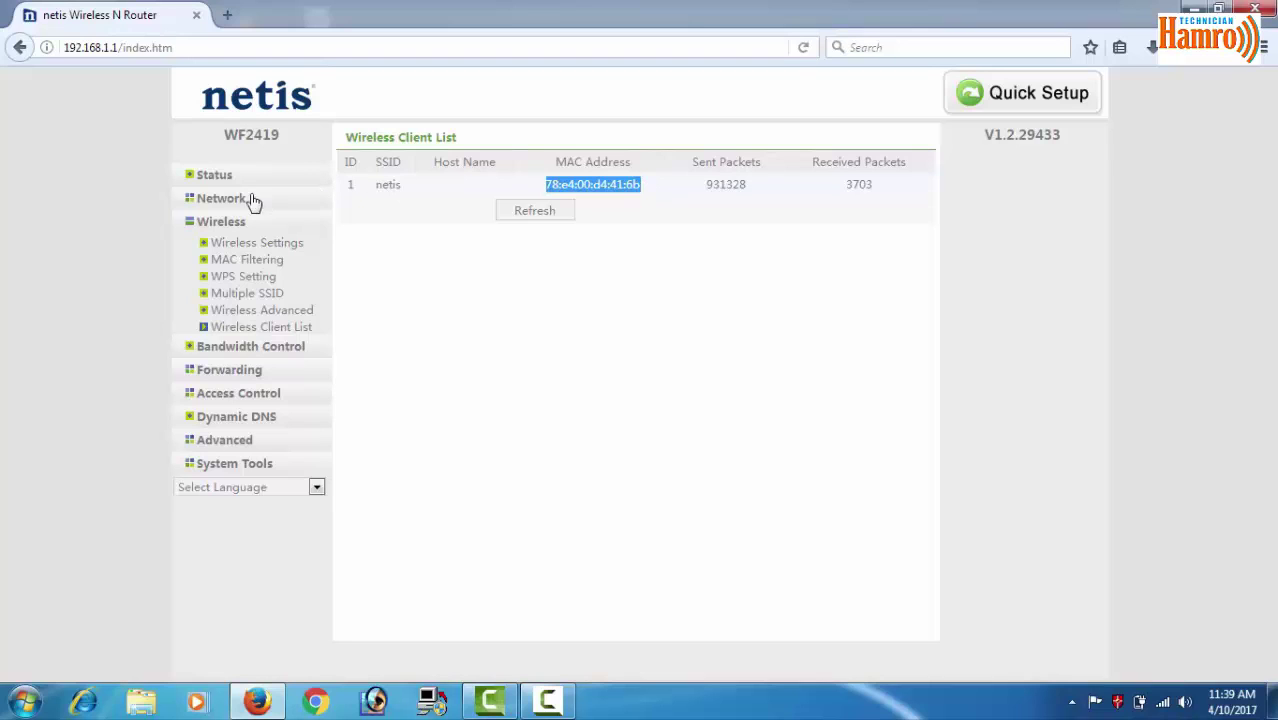
Show the Network > LAN page's DHCP Client List and highlight a connected client's host name
left_click(222, 199)
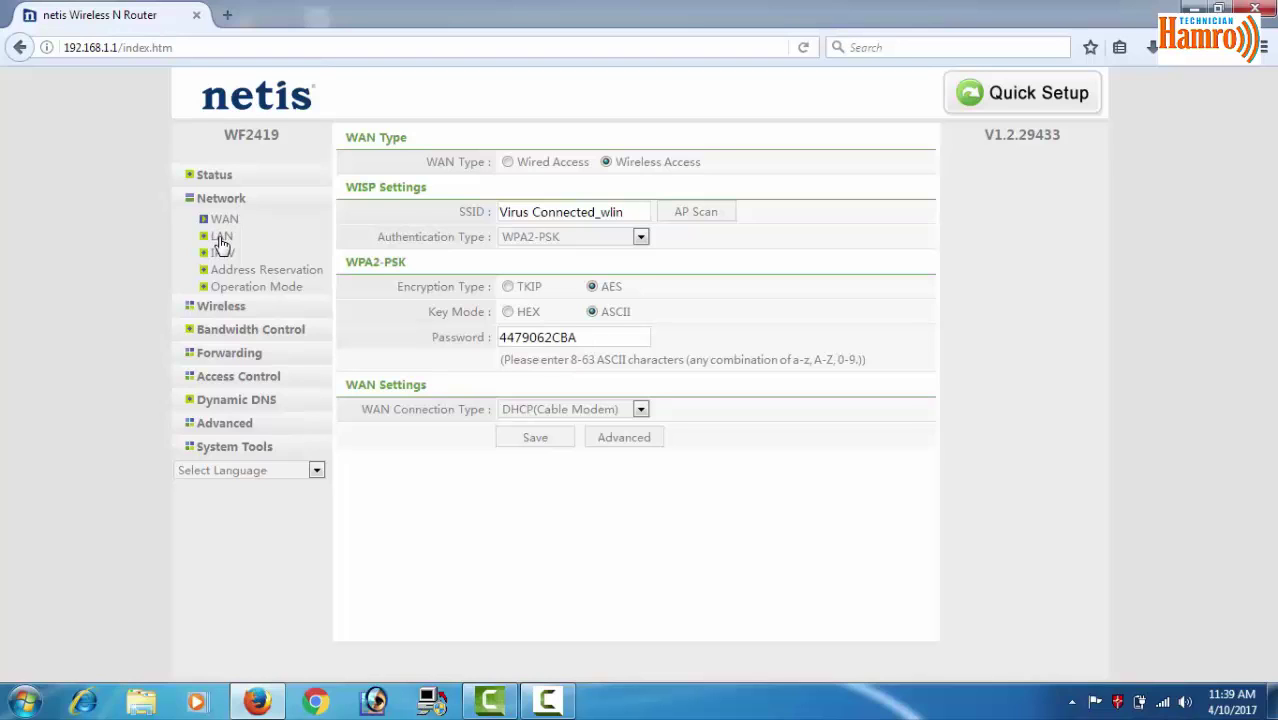
left_click(221, 240)
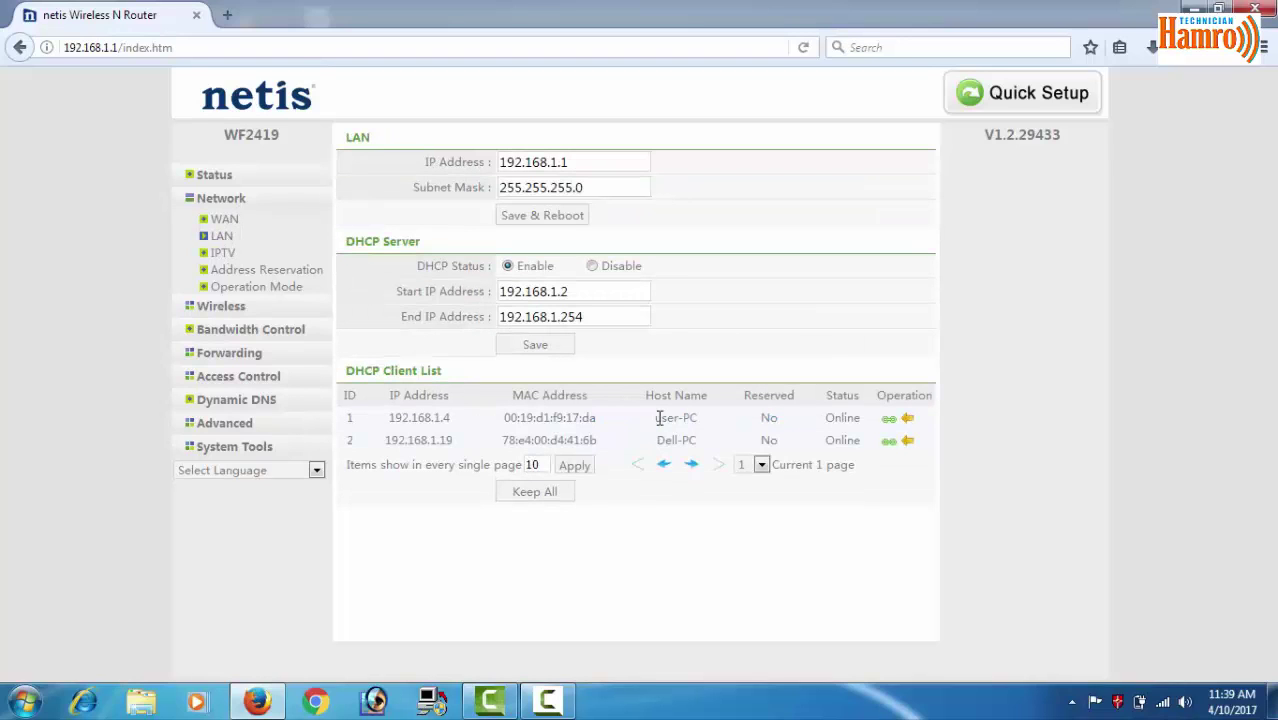
left_click_drag(663, 418, 693, 447)
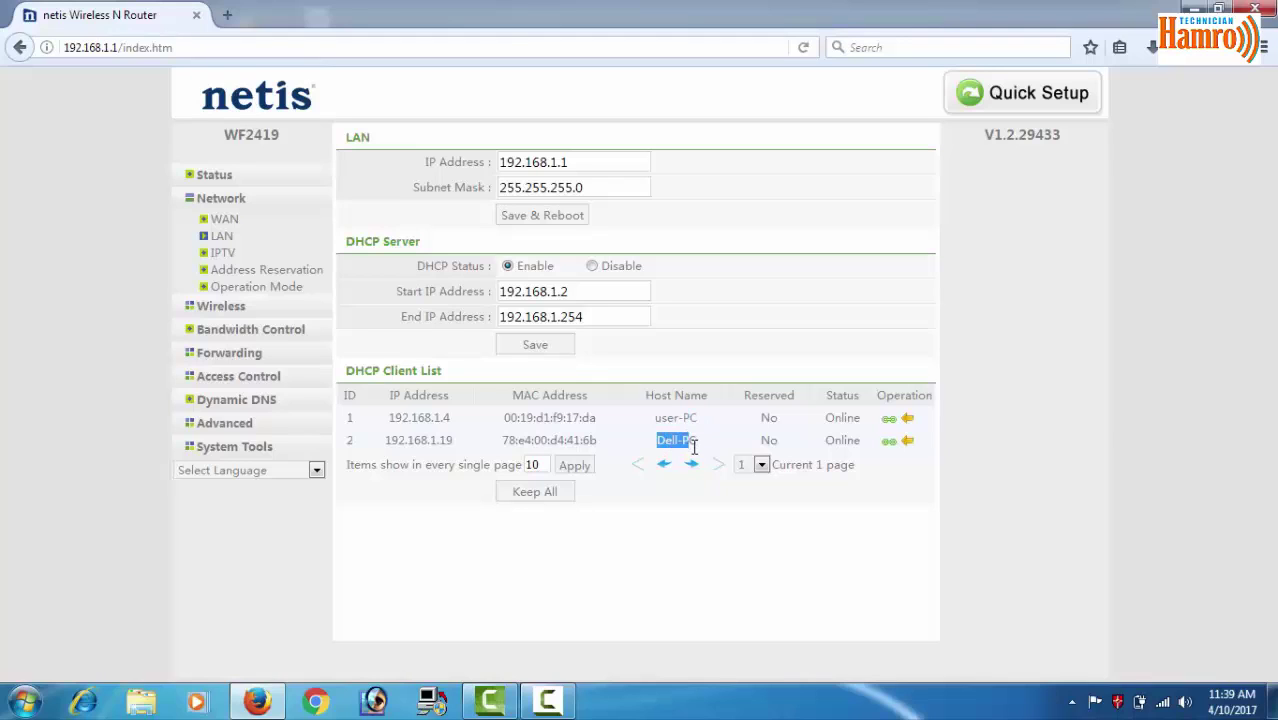